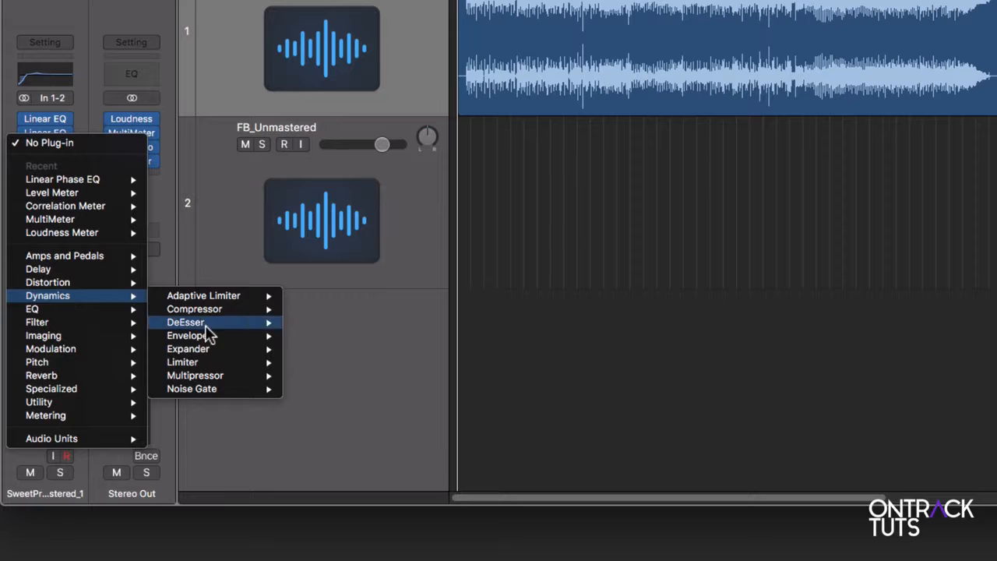
- Insert a Multipressor on the SweetPromises_Unmastered_1 track and lower the crossover between bands 1 and 2 to 110 Hz
mouse_move(198, 377)
left_click(304, 377)
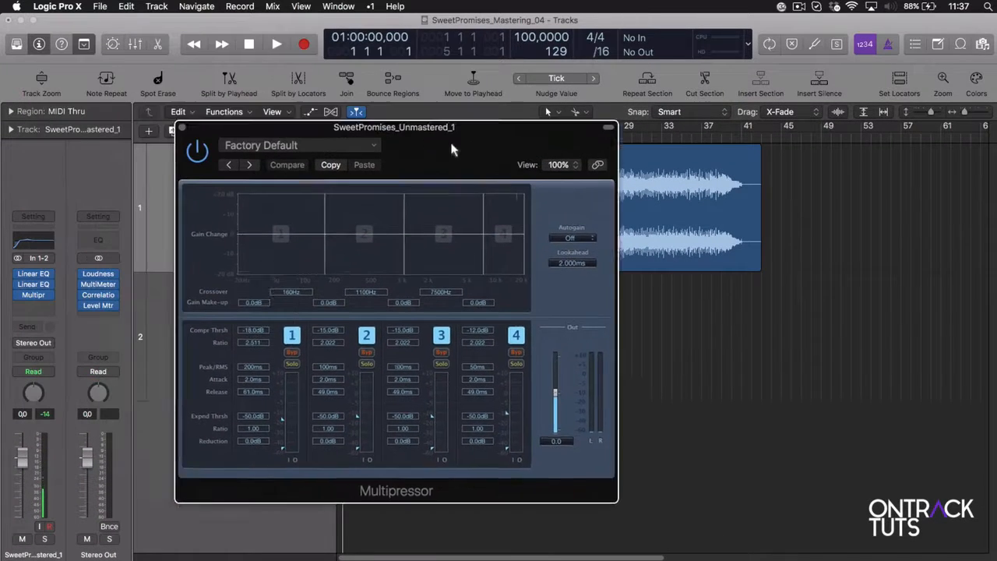
left_click_drag(452, 148, 521, 174)
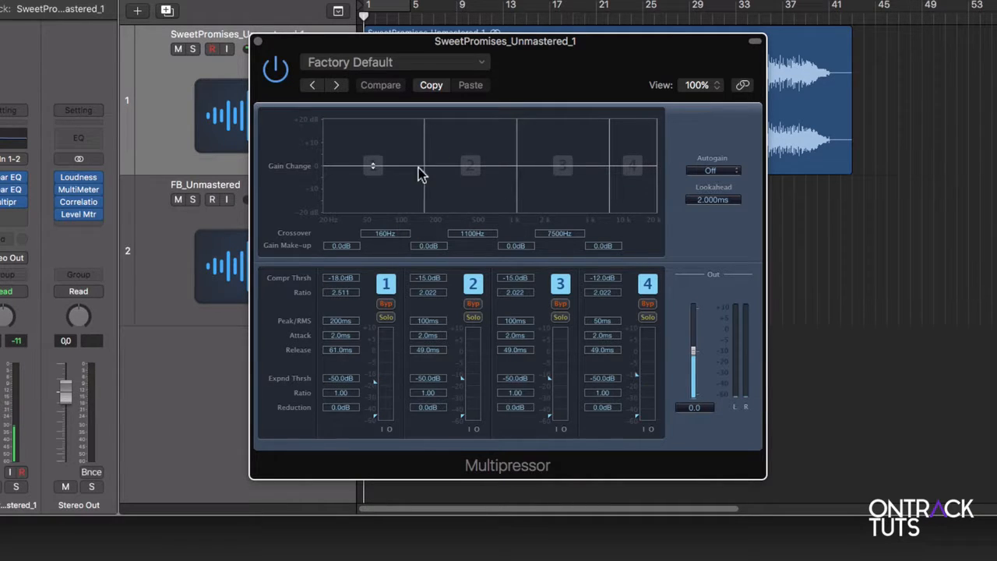
mouse_move(425, 171)
left_mouse_down()
mouse_move(396, 173)
mouse_move(423, 171)
mouse_move(405, 171)
left_mouse_up()
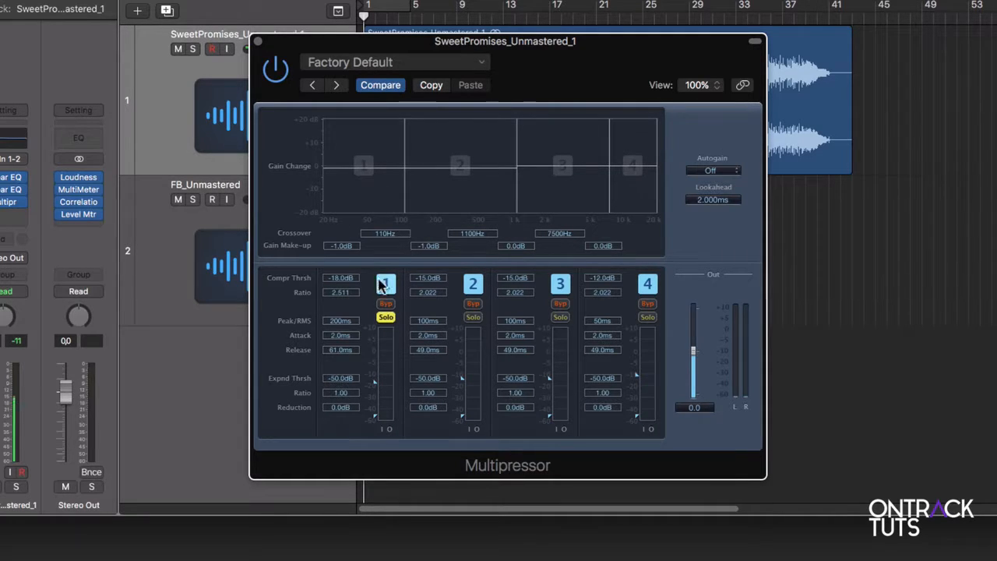
left_click_drag(414, 41, 448, 66)
- Audition the Multipressor's four frequency bands one at a time by soloing each during playback
left_click(421, 341)
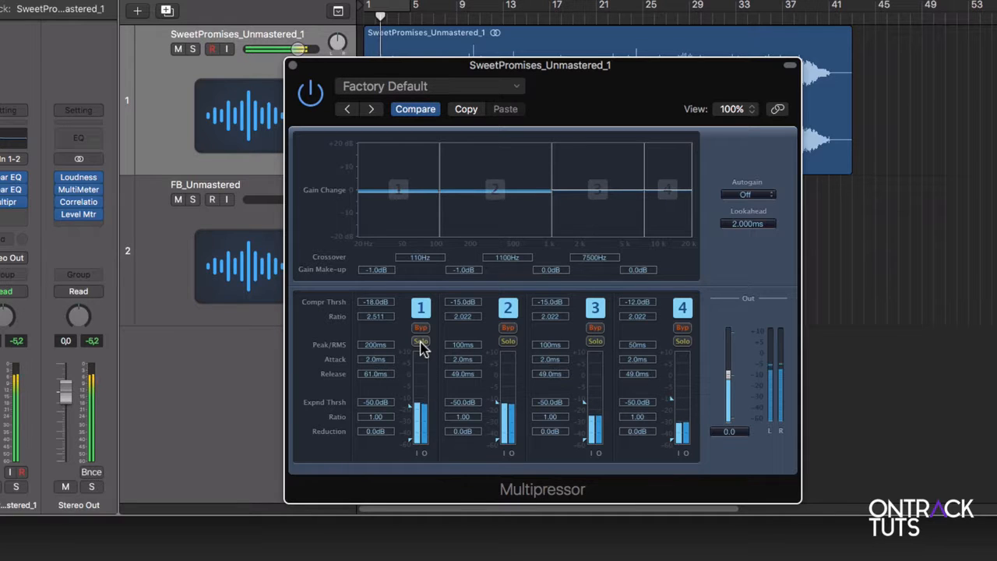
left_click(421, 343)
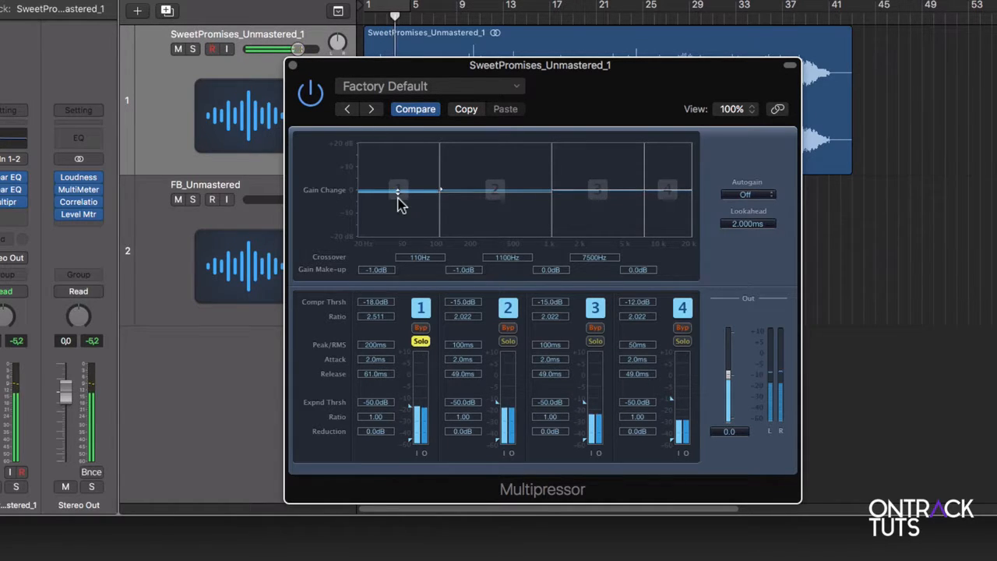
left_click(421, 341)
left_click(508, 341)
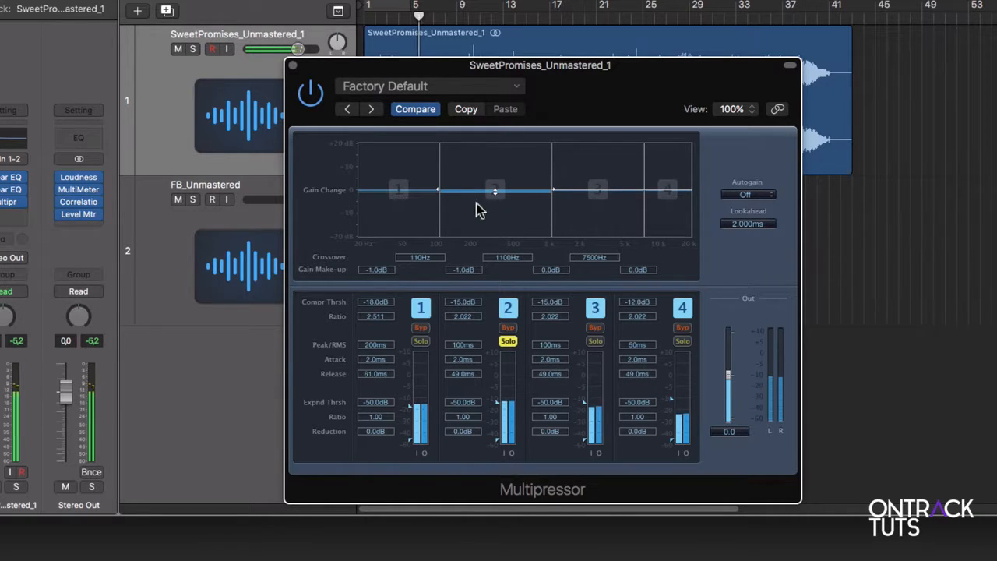
left_click(507, 341)
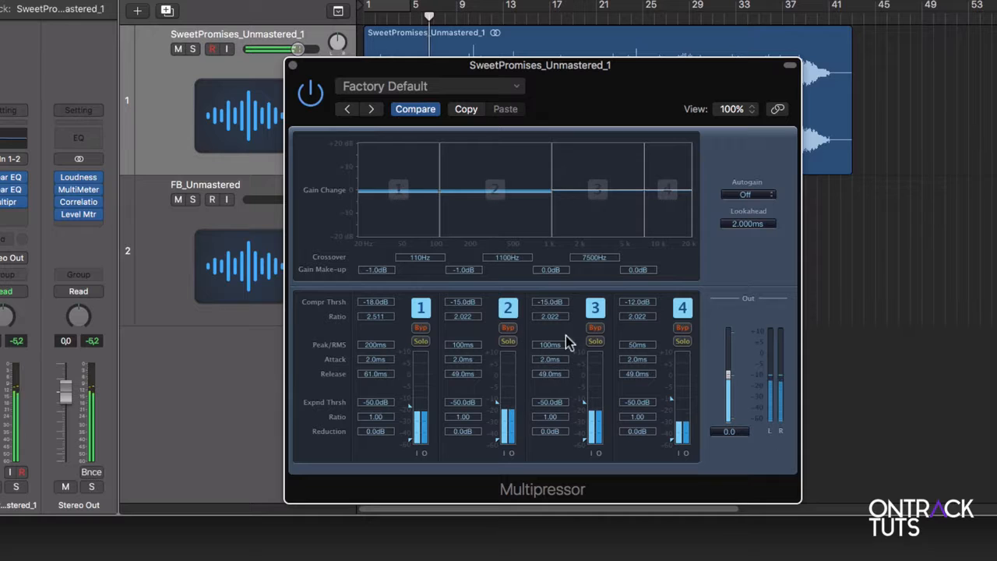
left_click(595, 341)
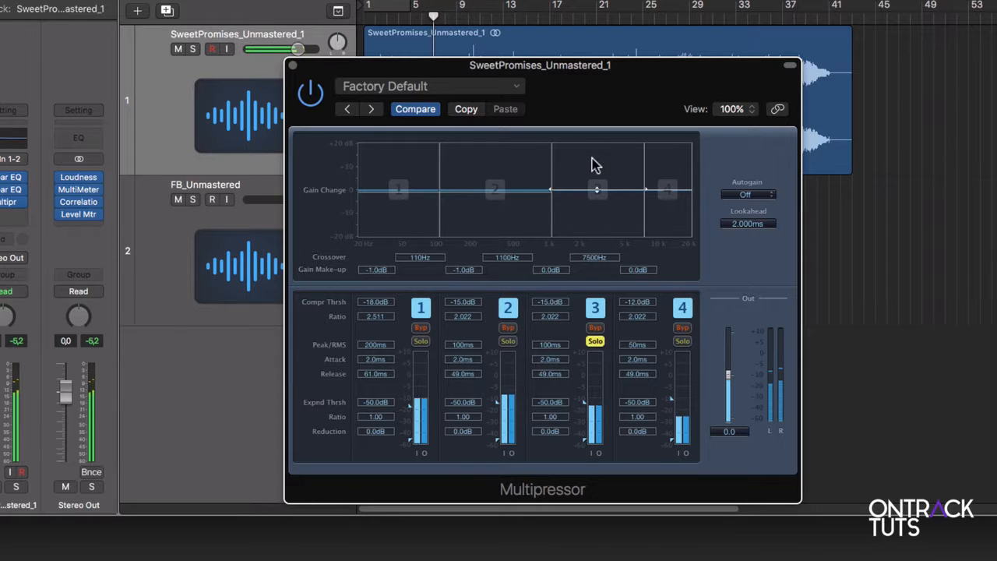
left_click(596, 341)
left_click(683, 341)
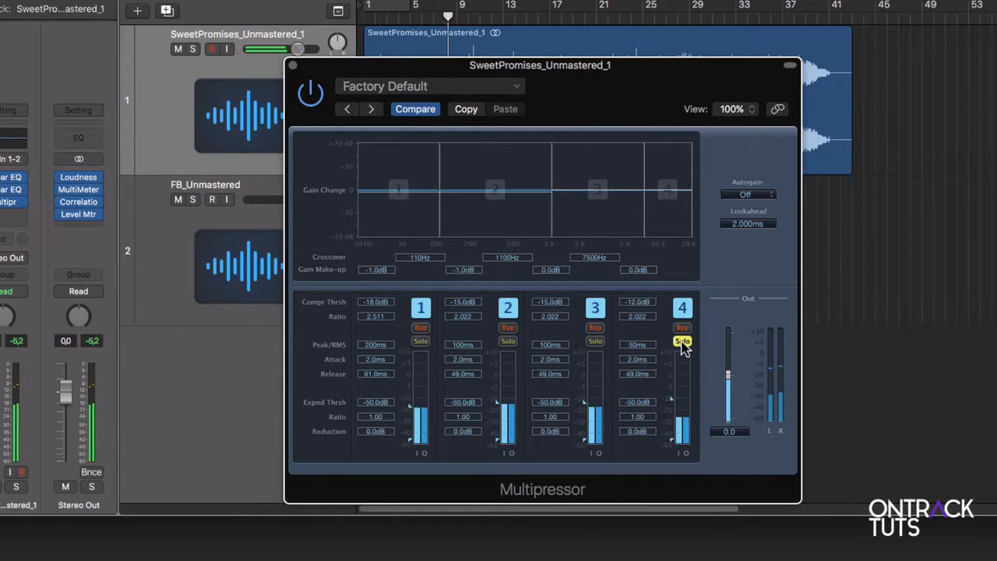
left_click(682, 341)
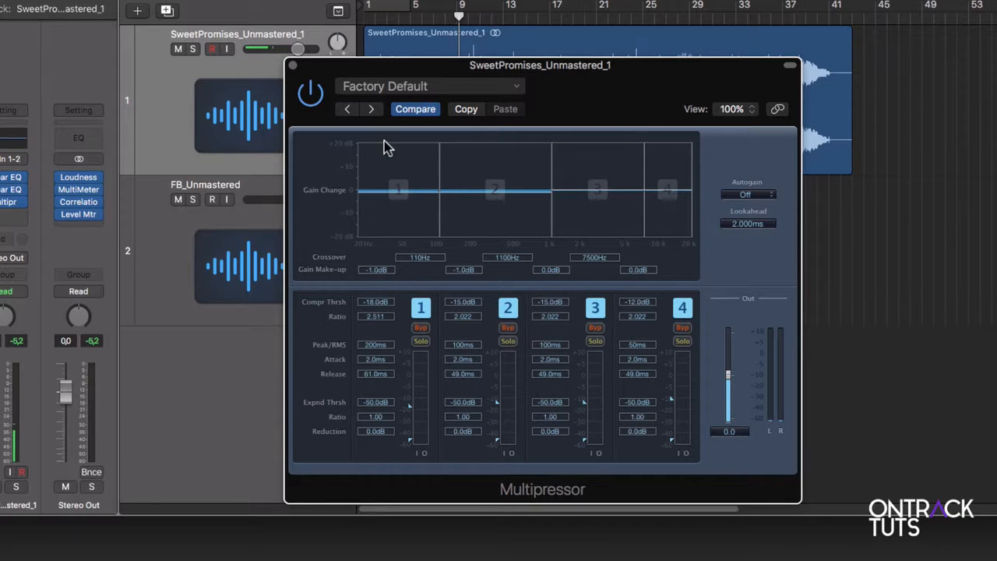
- Solo band 1 and lower its crossover with band 2 to 90 Hz, leaving make-up gains of -0.5 dB and -2.5 dB
left_click(415, 341)
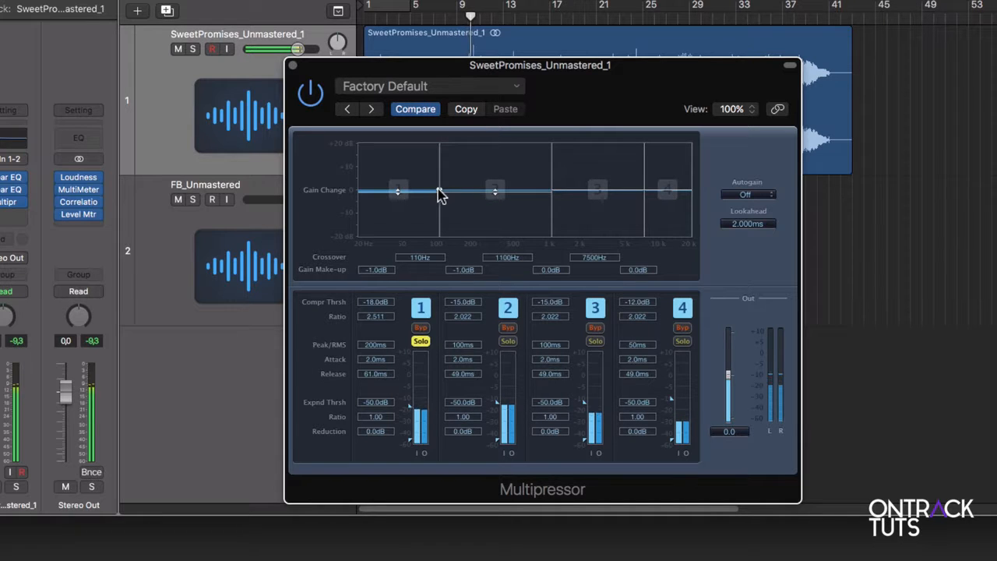
left_click_drag(440, 194, 400, 194)
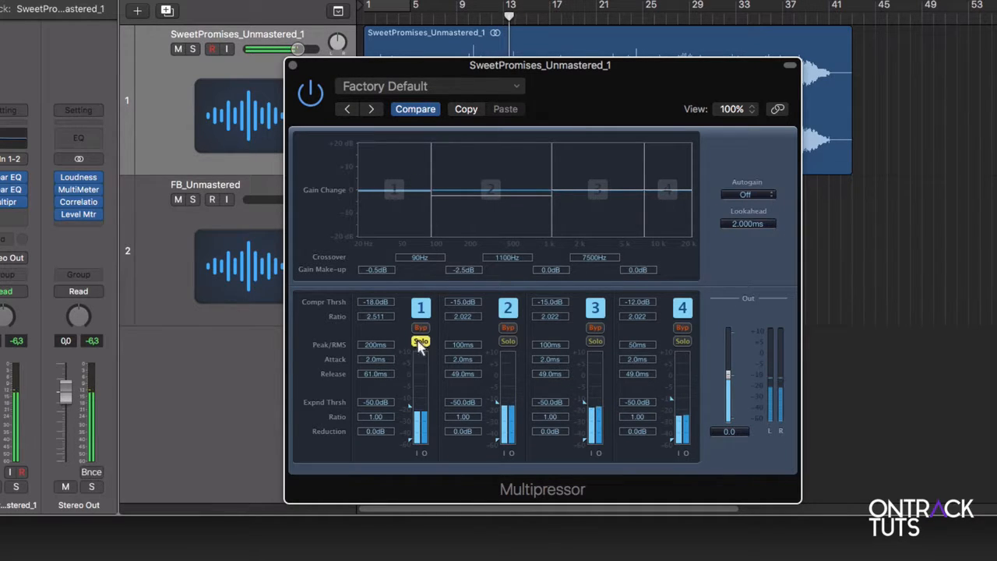
left_click(507, 341)
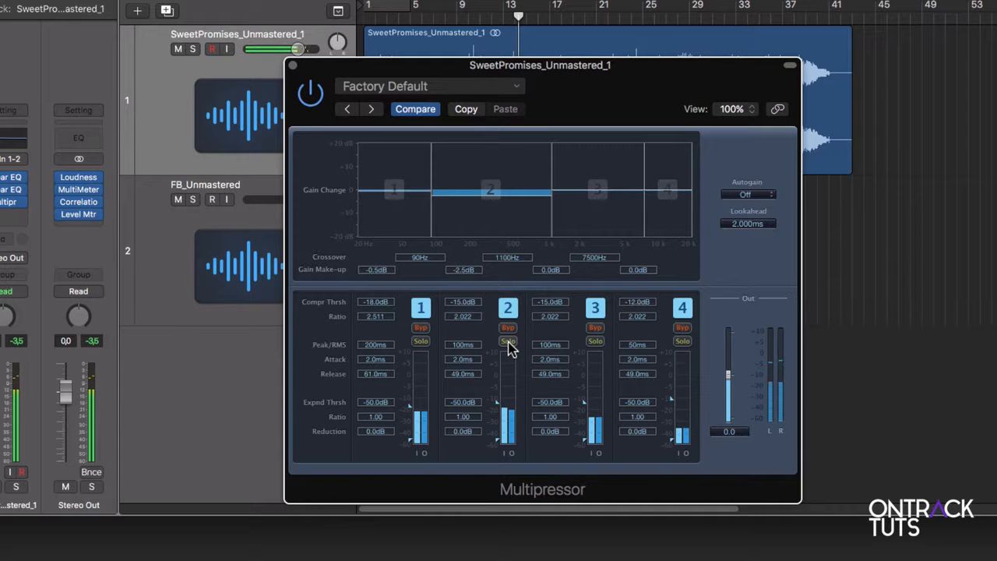
- Solo band 2 and raise its crossover with band 3 to 1600 Hz, ending the solo when done
left_click(507, 342)
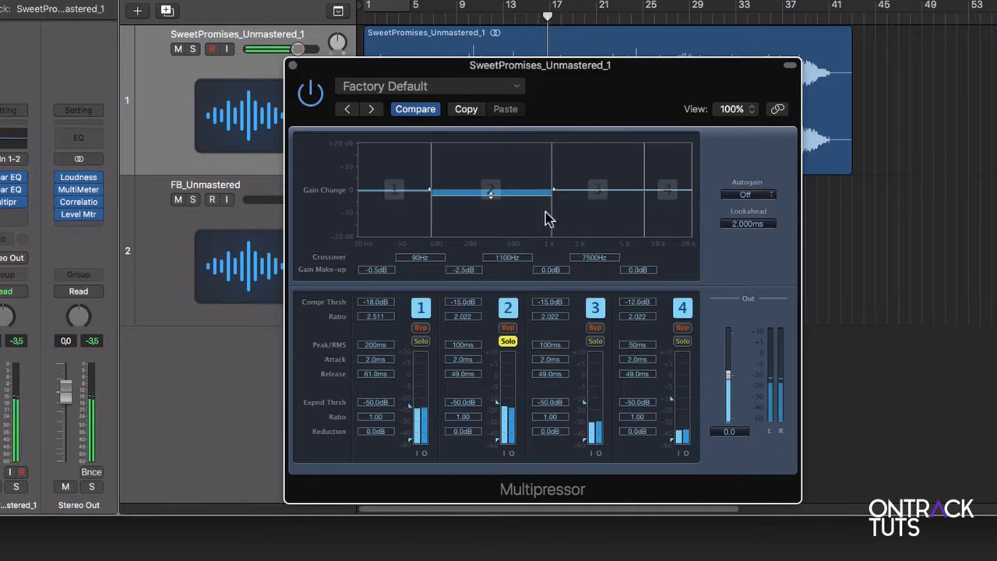
left_click_drag(552, 190, 573, 196)
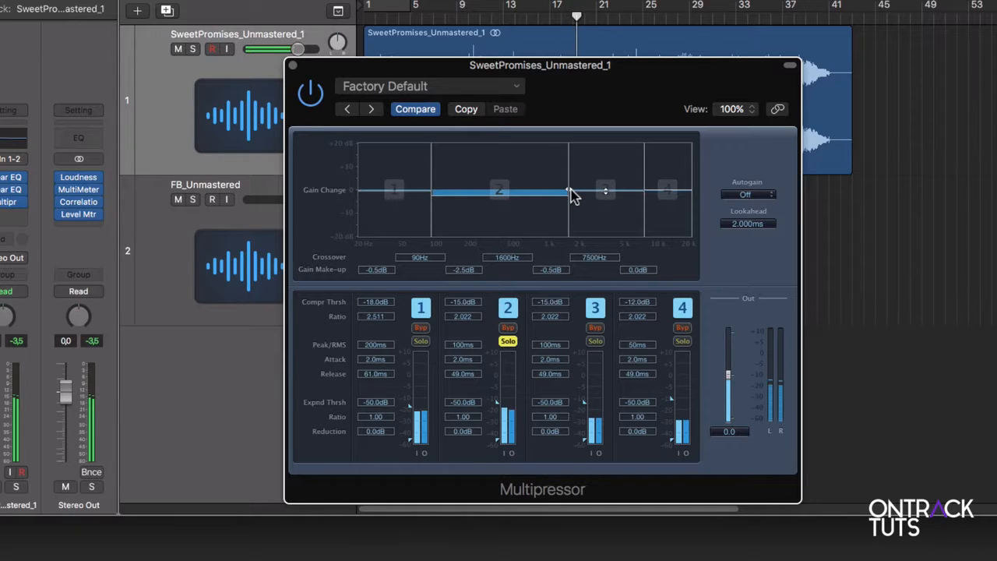
left_click(507, 342)
- Solo band 3, raise its crossover with band 4 to 9400 Hz, and switch the solo to band 4
left_click(595, 340)
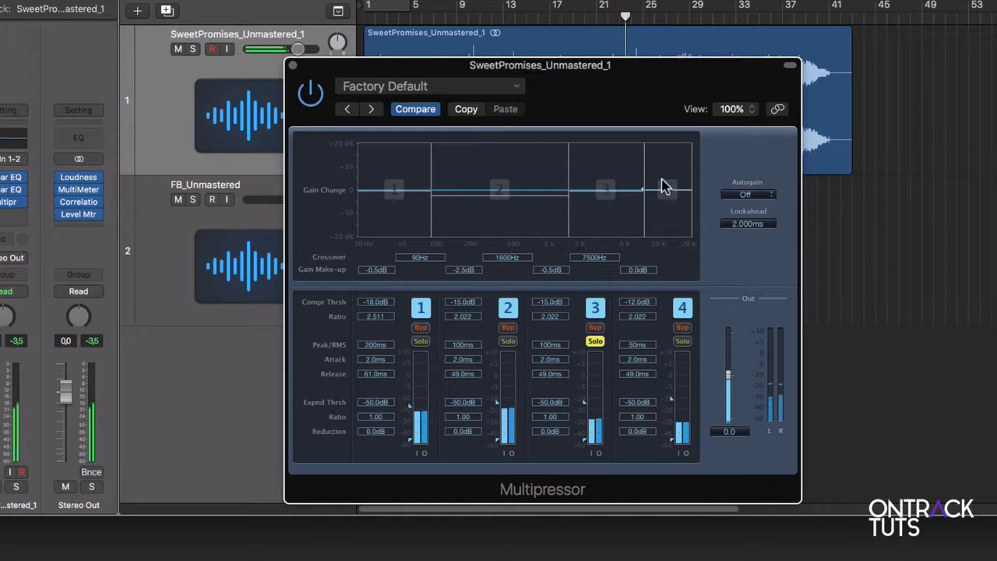
left_click_drag(645, 196, 656, 193)
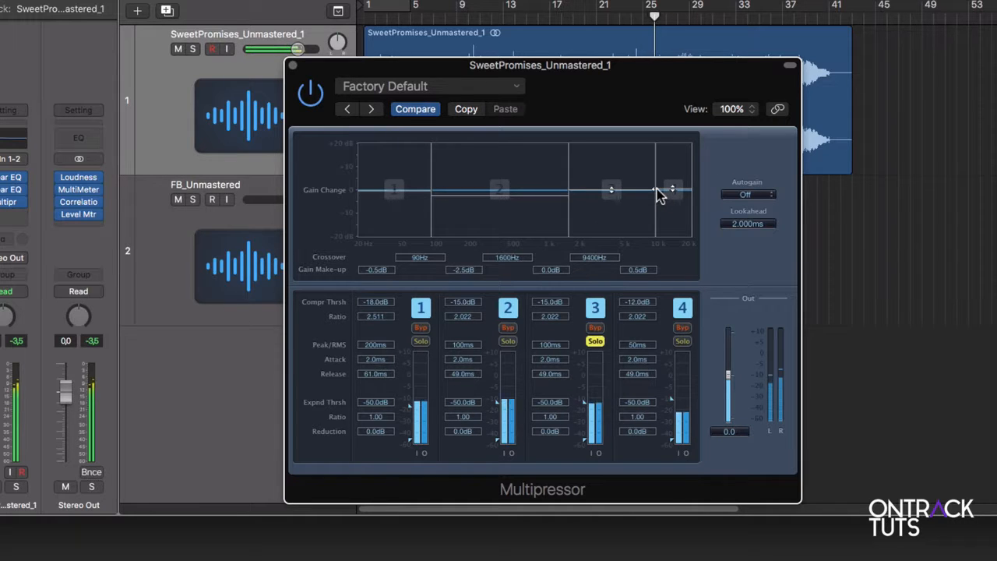
left_click(597, 342)
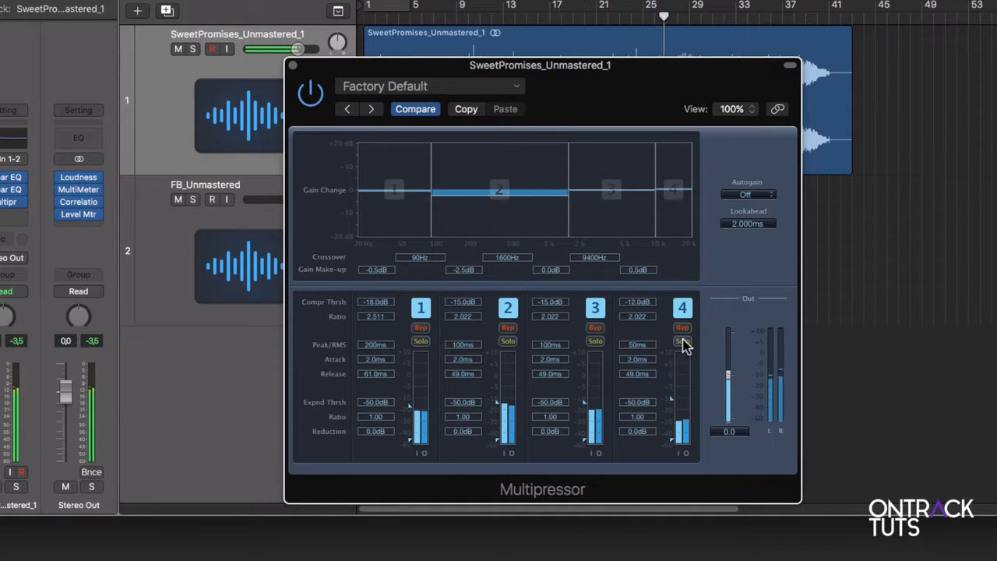
left_click(682, 341)
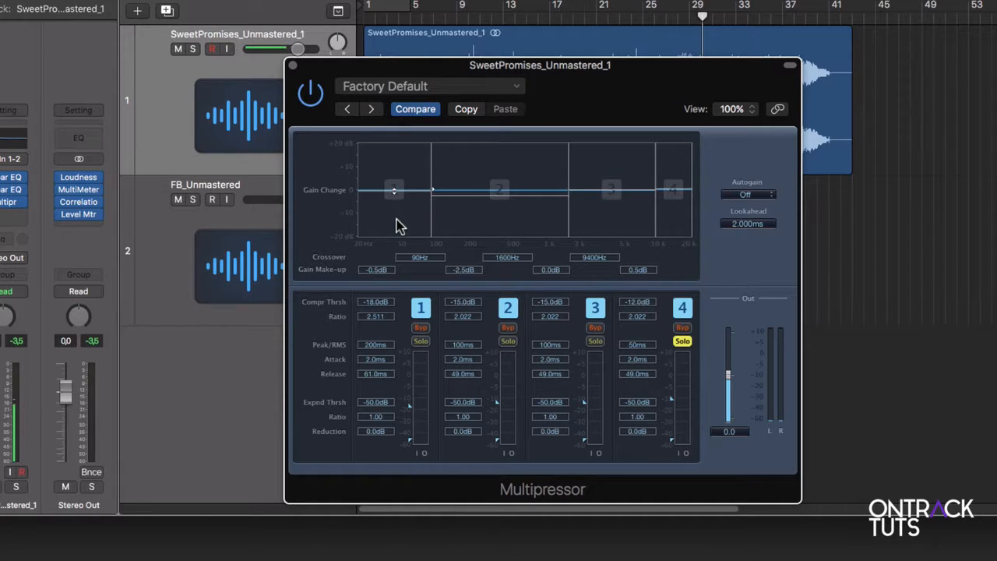
- Compress band 1 with a -33.5 dB threshold and 5.5 dB make-up gain while listening to it soloed
left_click(420, 342)
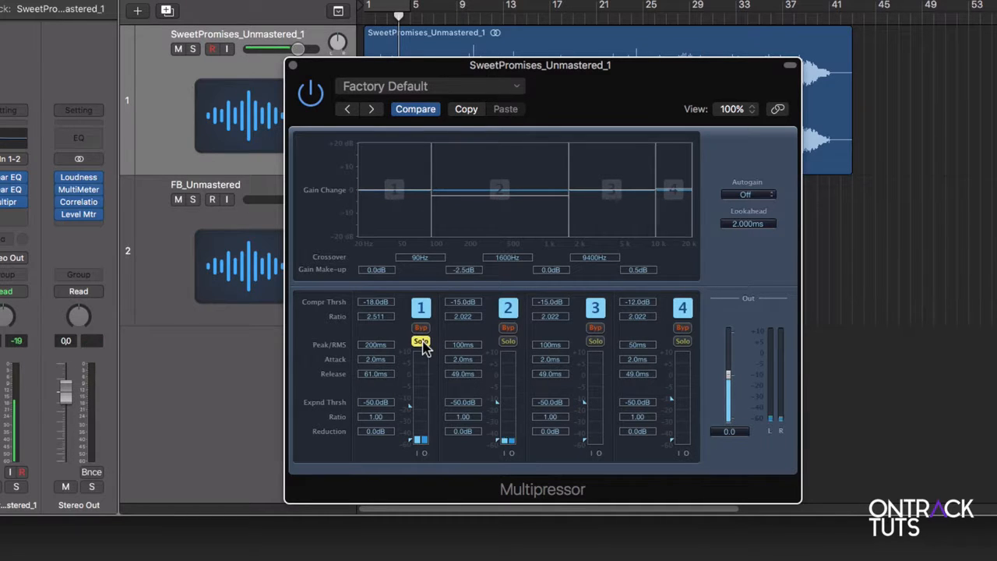
key("space")
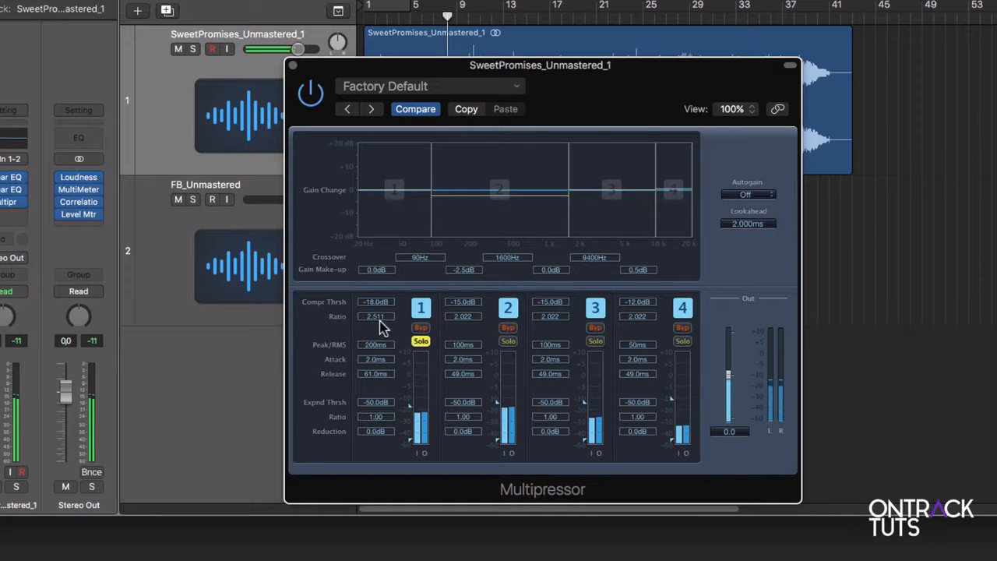
left_click_drag(373, 302, 372, 321)
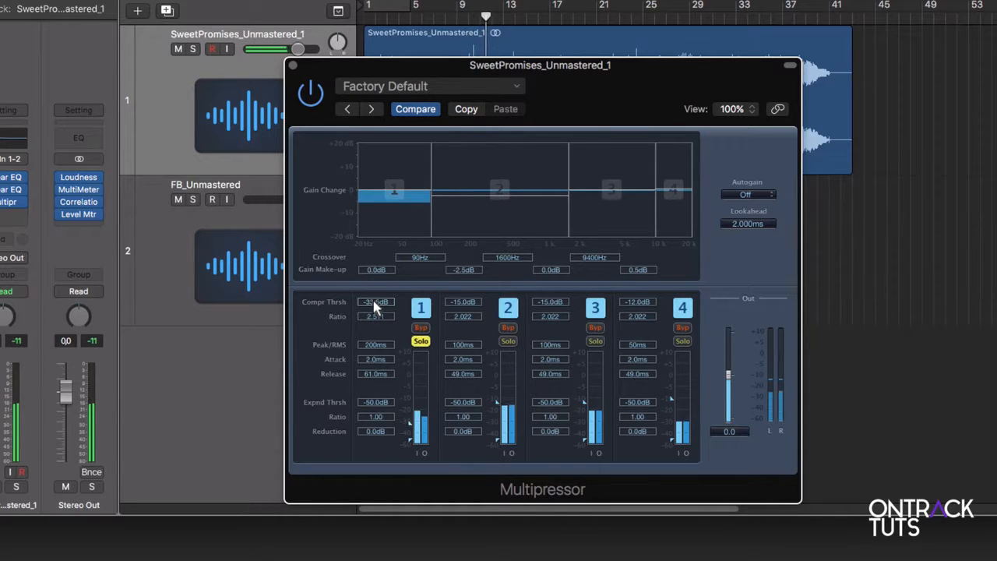
left_click_drag(374, 300, 371, 300)
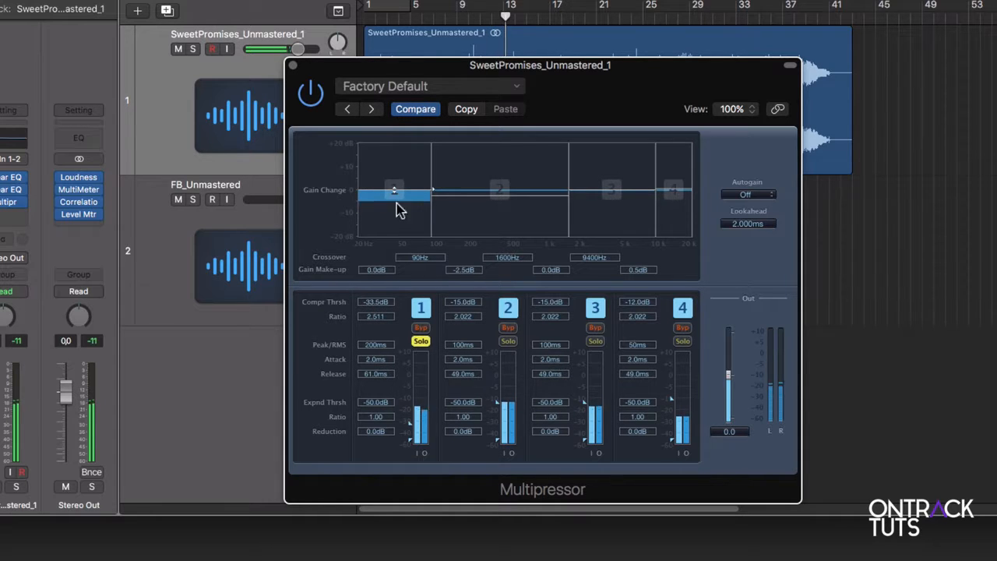
left_click_drag(395, 188, 401, 182)
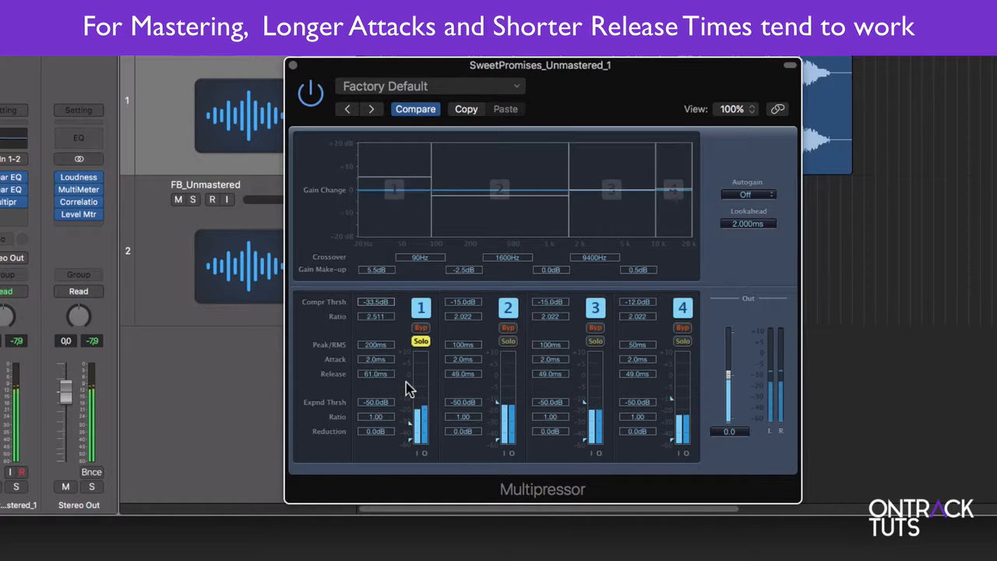
left_click(419, 341)
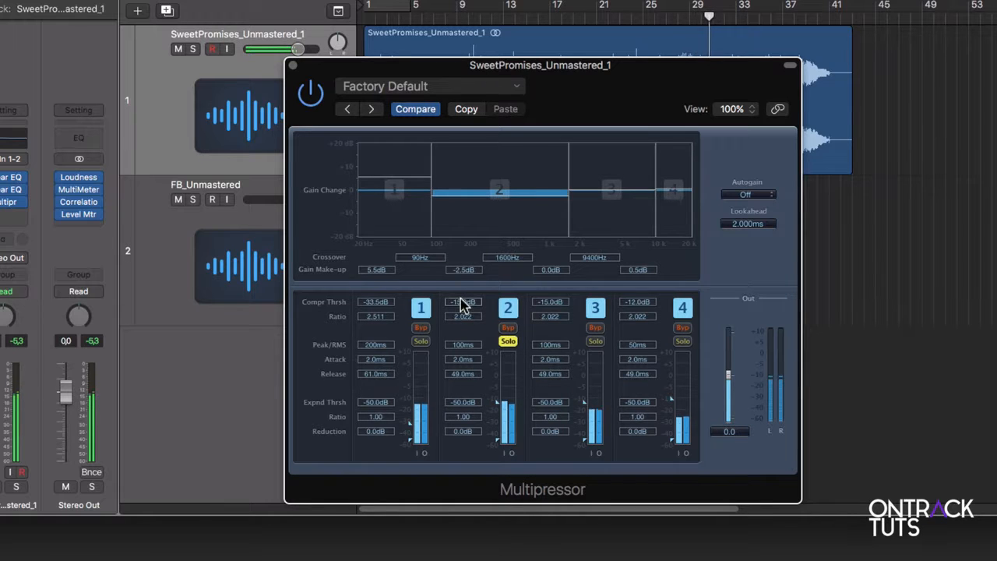
- Set the soloed band 2's compression threshold to -27 dB and its make-up gain to 3 dB
left_click_drag(461, 301, 465, 323)
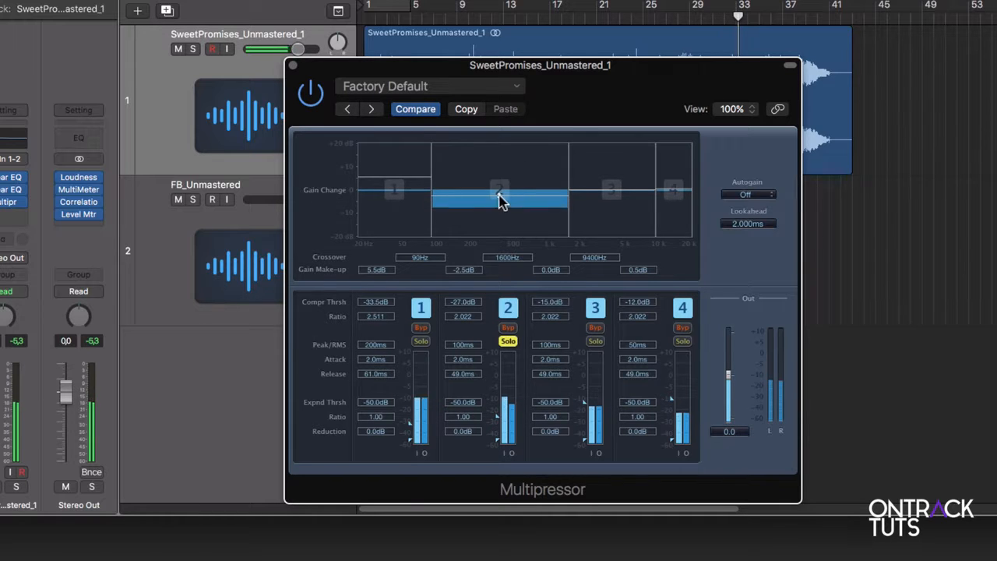
left_click_drag(499, 198, 502, 185)
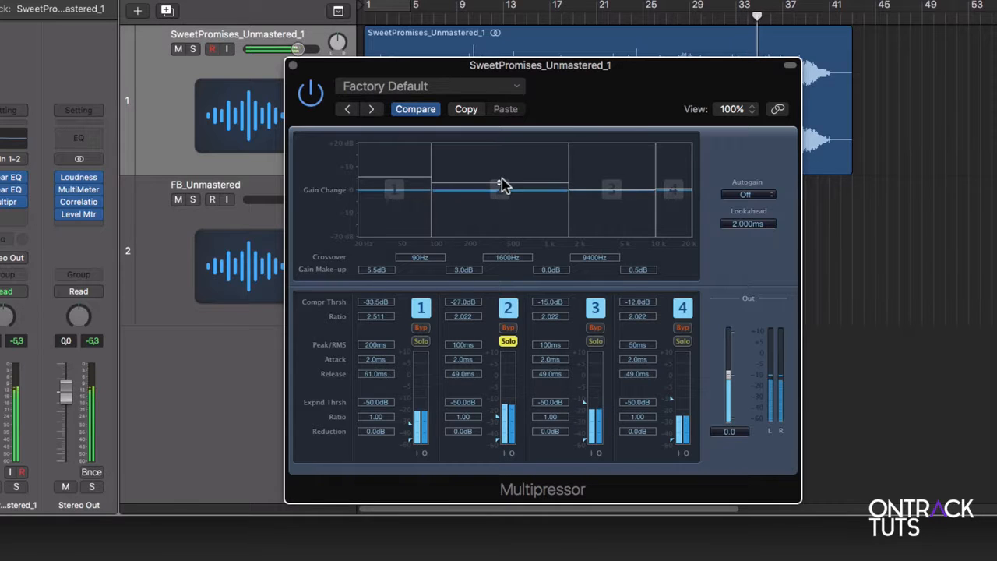
left_click(508, 342)
- Solo band 3, restart playback near the song's beginning, and set the band's compression ratio to 1.5
left_click(594, 342)
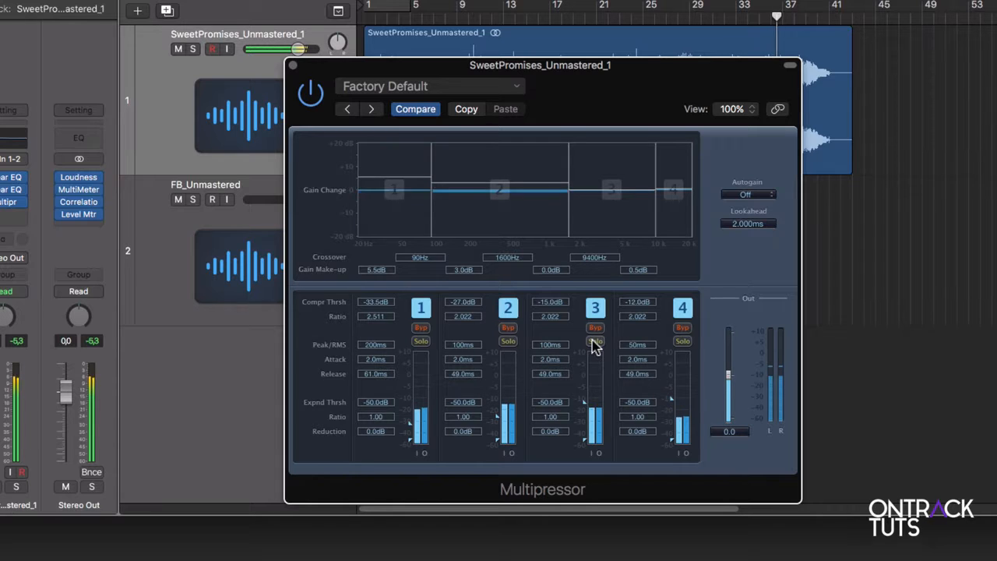
left_click(397, 19)
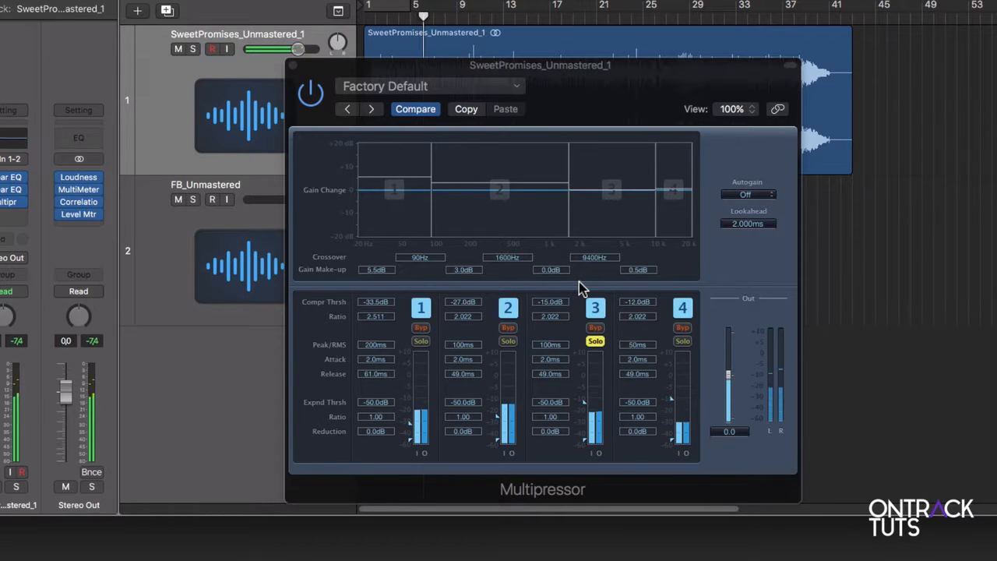
double_click(549, 317)
type("1.5")
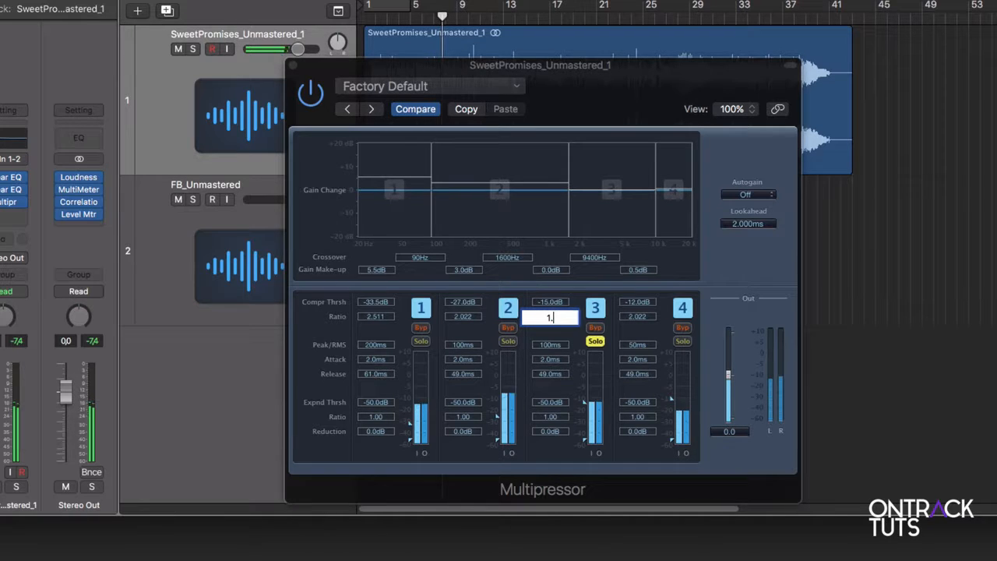
key("Return")
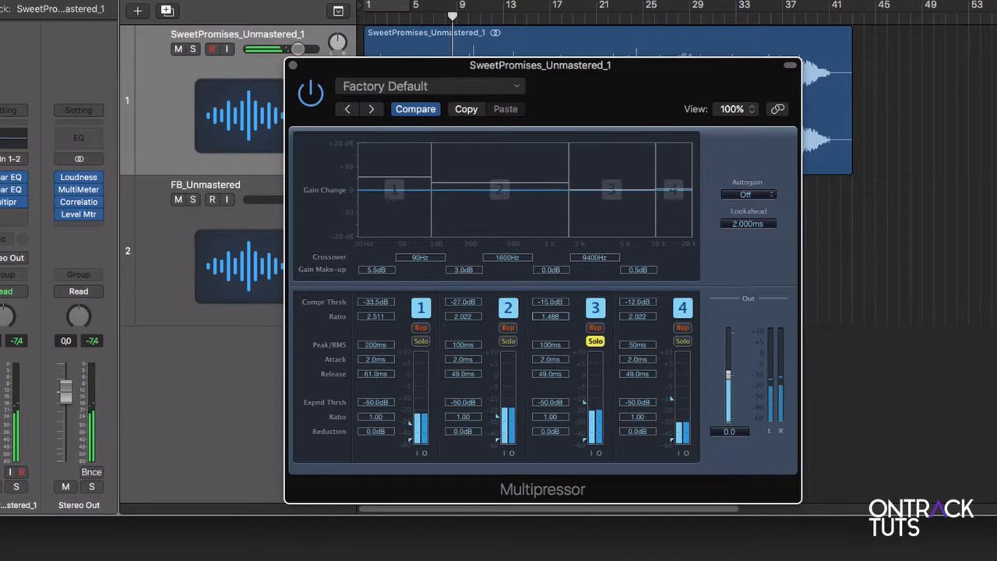
- Set band 3's compression threshold to -38.5 dB and its make-up gain to 2 dB
left_click_drag(543, 299, 541, 317)
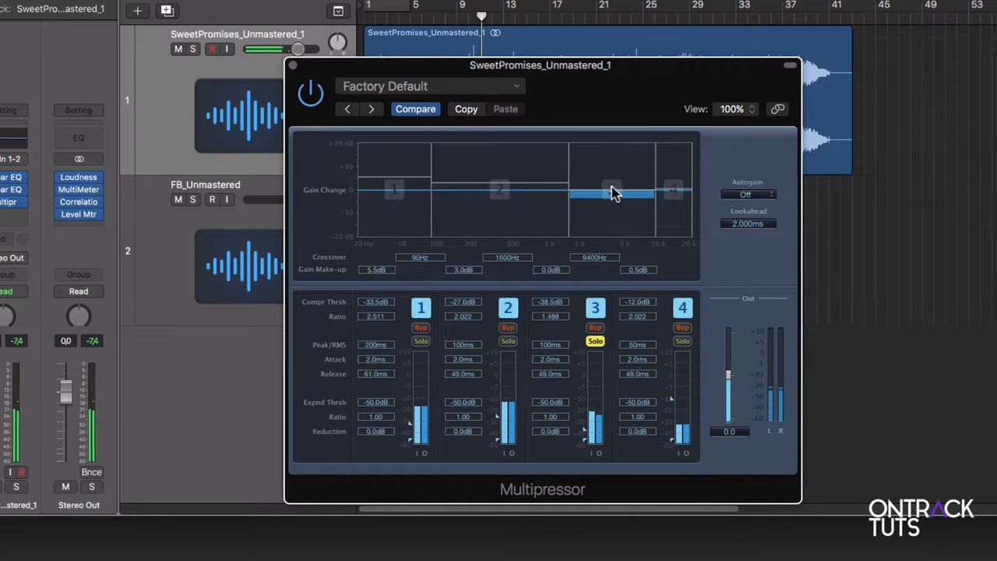
left_click_drag(612, 193, 613, 186)
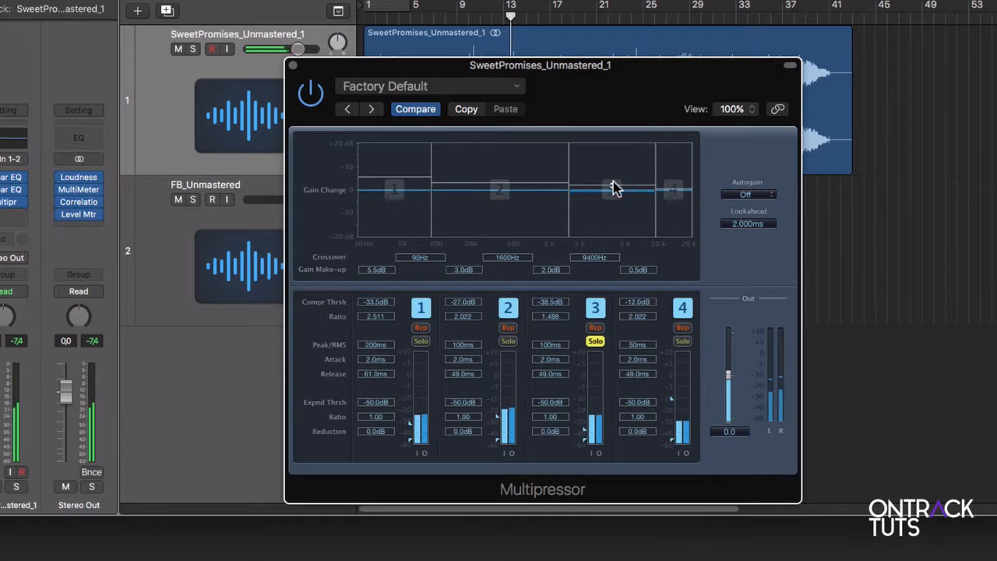
left_click(594, 342)
- Solo band 4 and raise its make-up gain to 5.5 dB
left_click(682, 341)
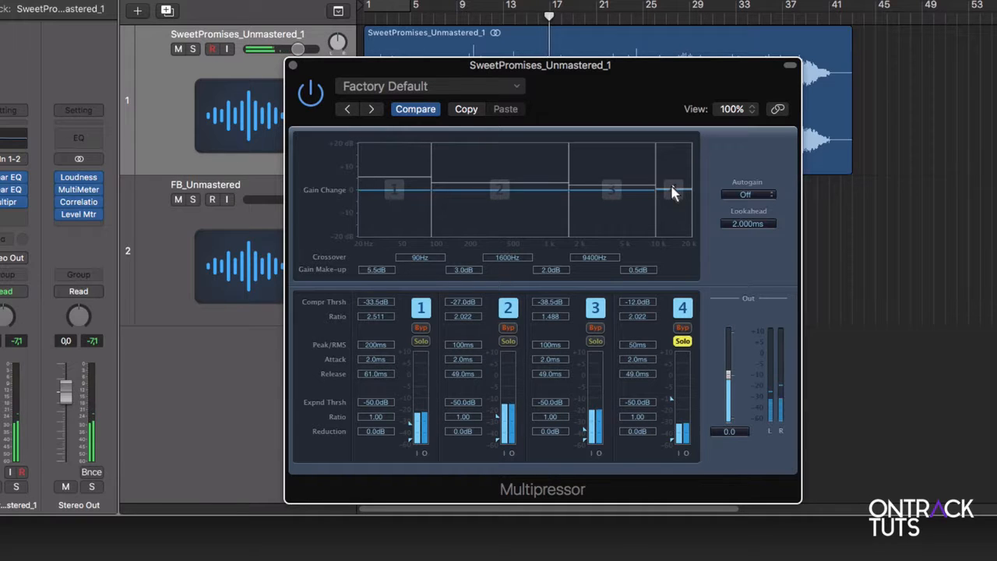
left_click_drag(674, 193, 676, 182)
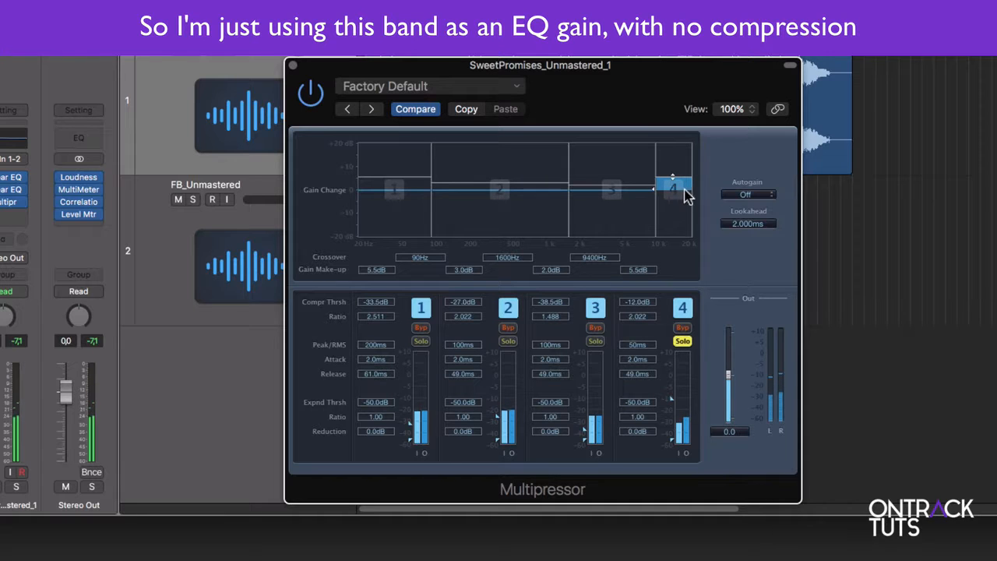
- Lower band 4's make-up gain to 4.5 dB and take the band out of solo
left_click_drag(675, 182, 668, 184)
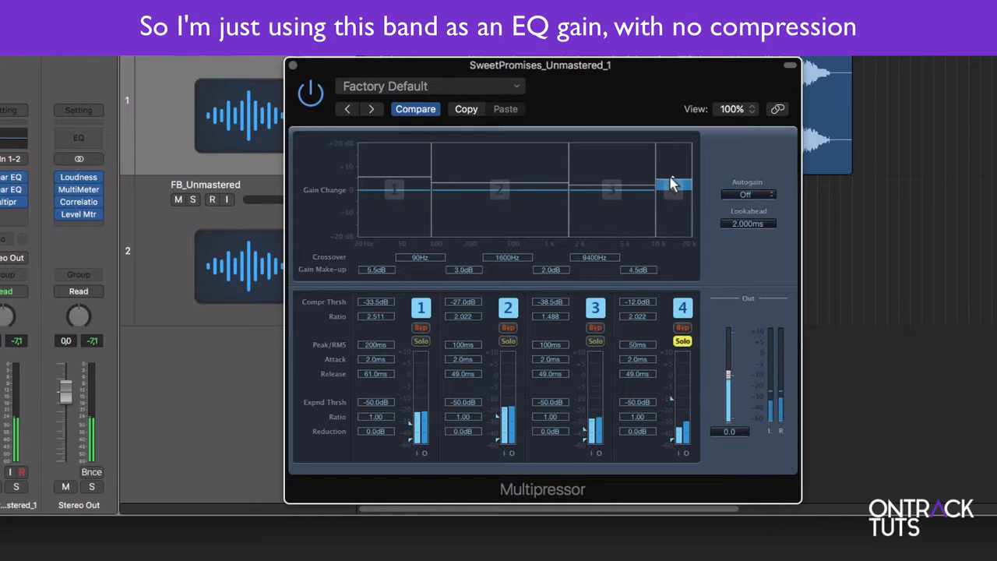
left_click(678, 341)
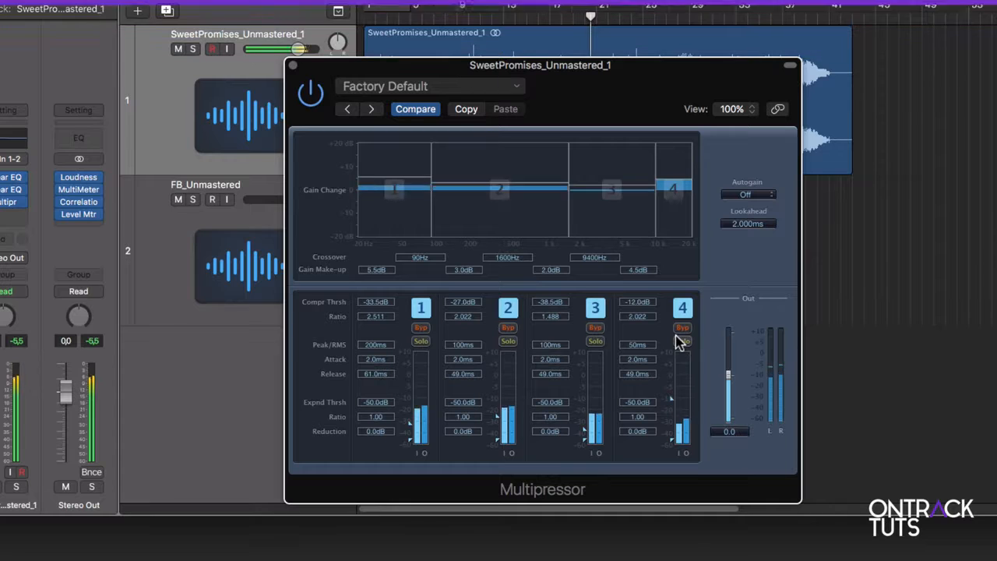
- Compare the playing song with the Multipressor bypassed and re-enabled, and stop playback
left_click(314, 96)
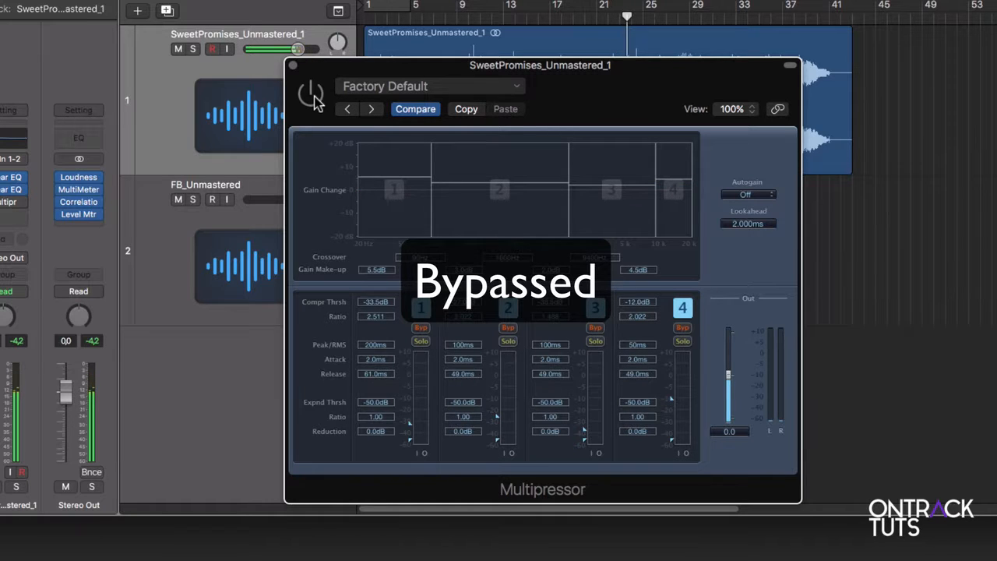
left_click(313, 97)
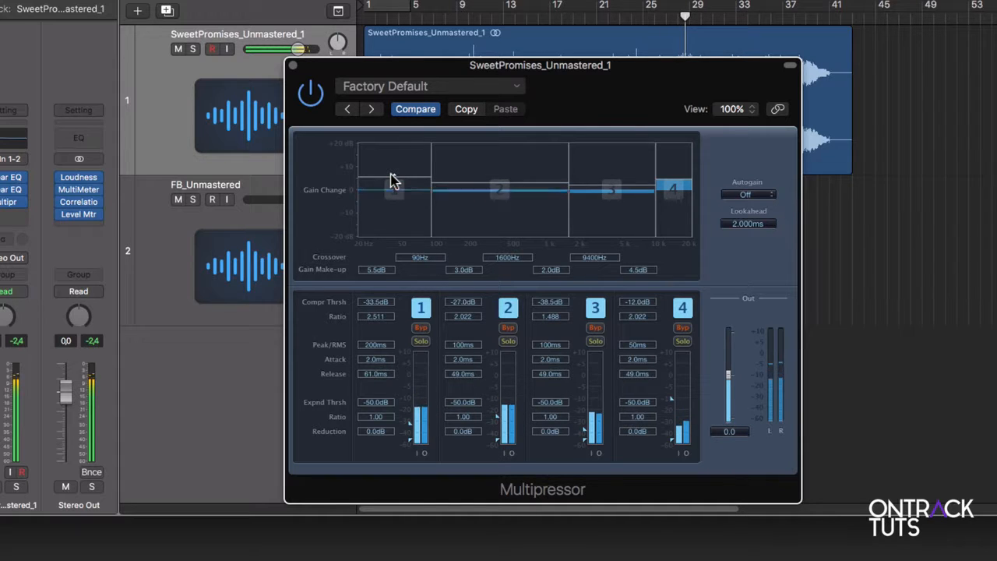
key("space")
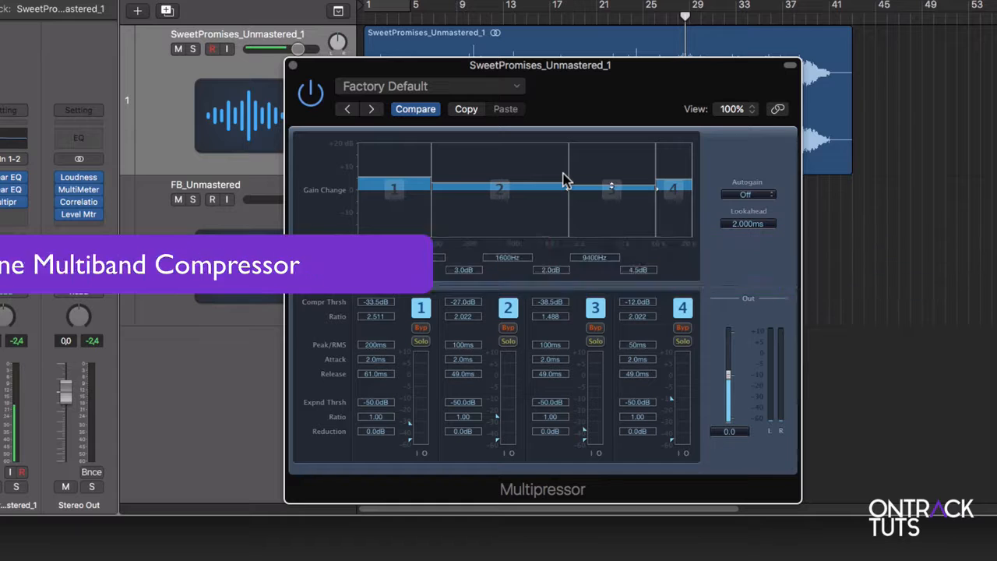
- Bypass the Multipressor on the song's channel and insert a stereo iZotope Ozone 7 Dynamics in the slot below it
left_click(294, 67)
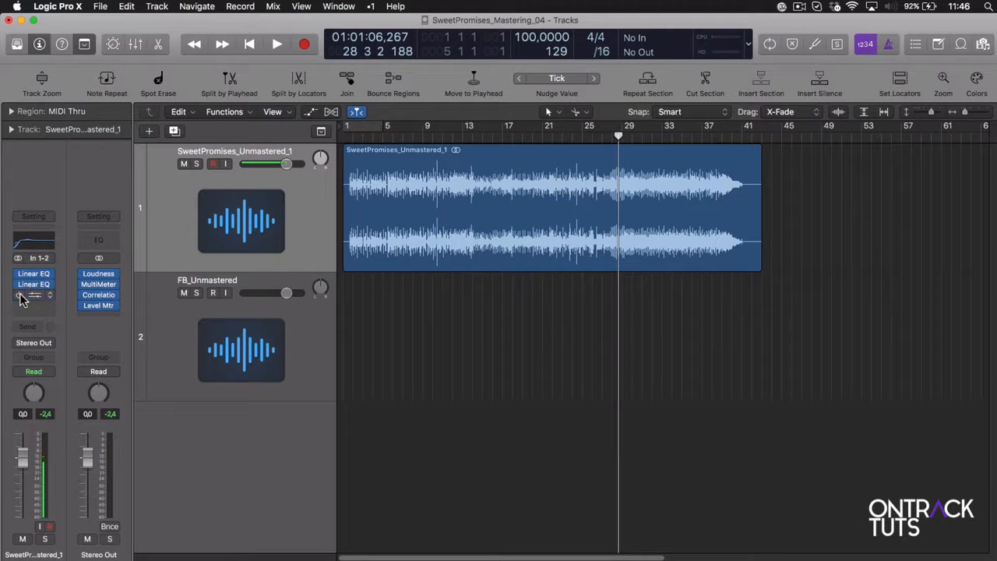
left_click(22, 299)
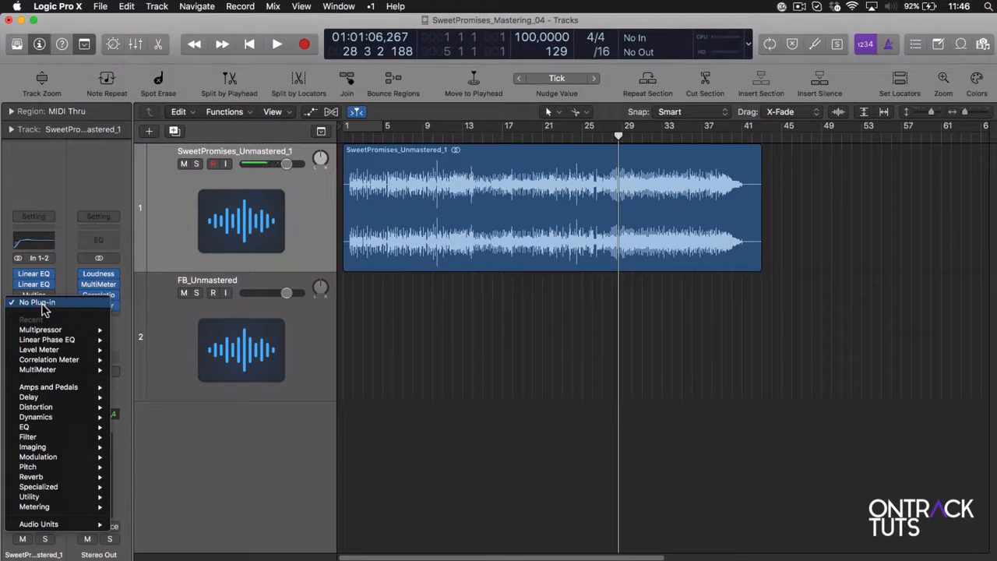
mouse_move(62, 526)
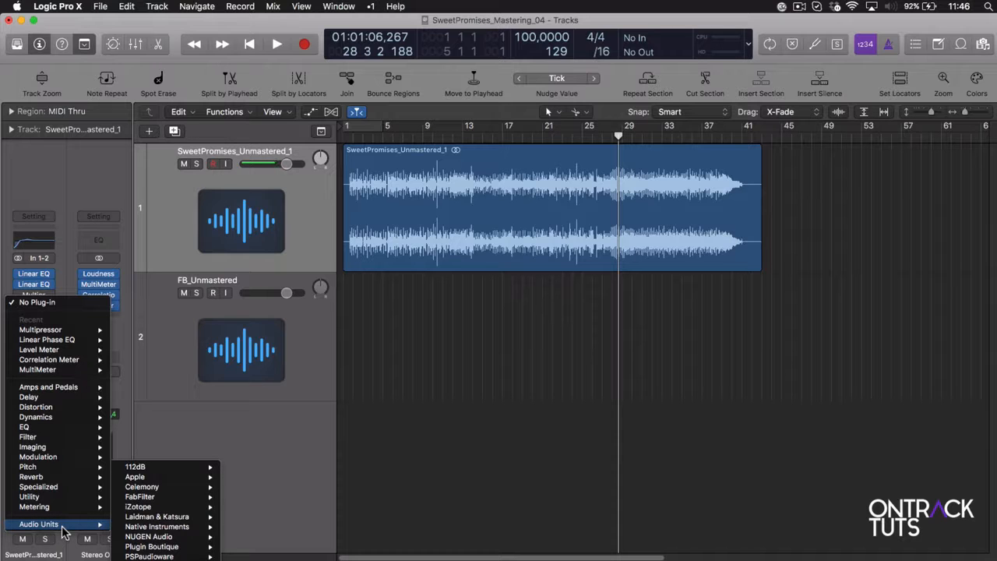
mouse_move(146, 508)
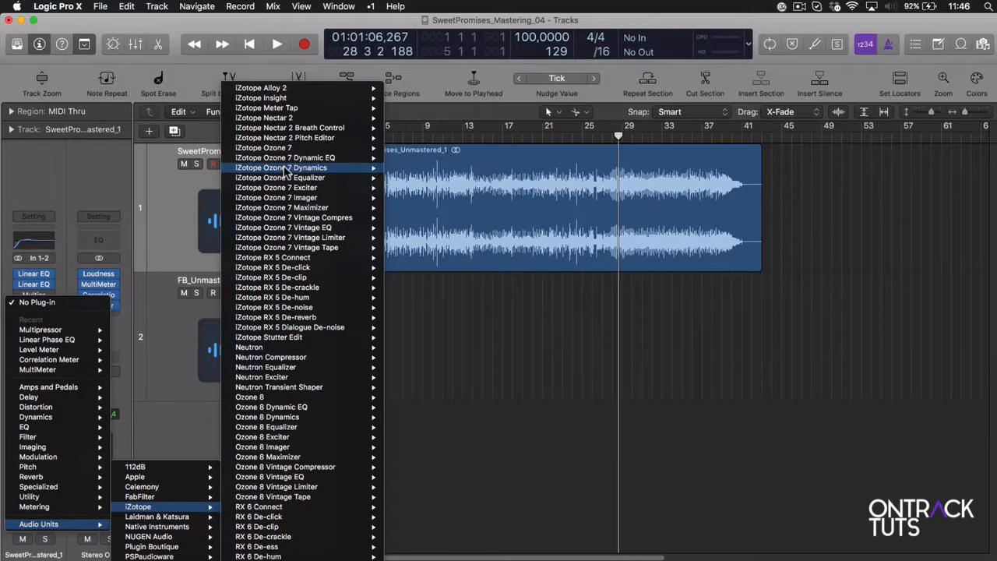
mouse_move(288, 153)
mouse_move(297, 171)
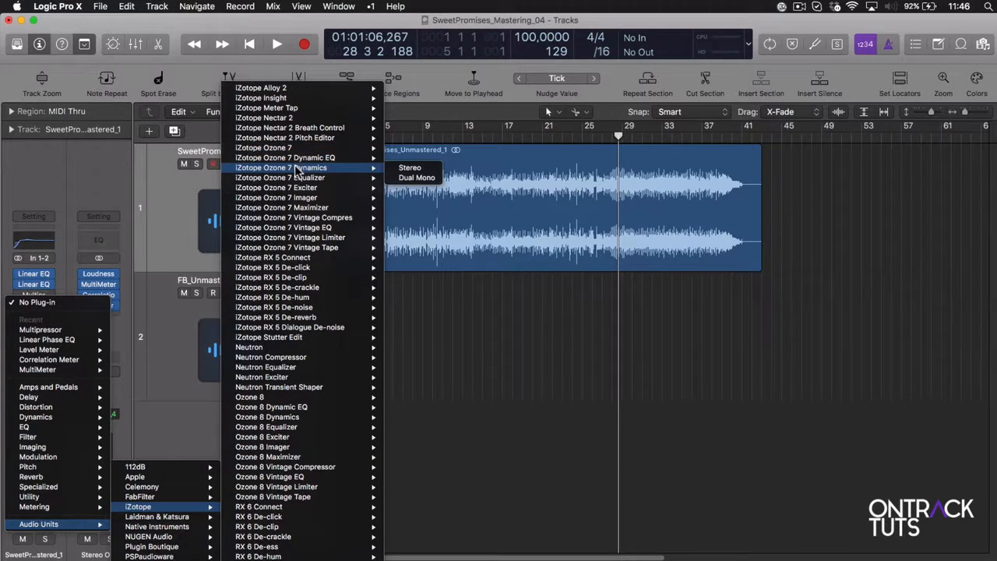
left_click(406, 168)
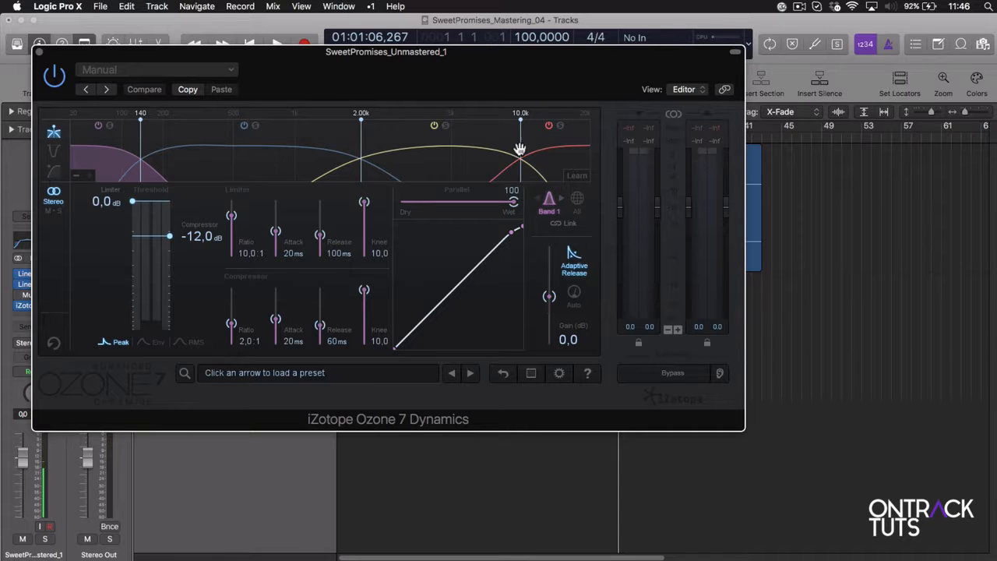
- Play the song from bar 4 and have Ozone 7 Dynamics learn the band crossover frequencies automatically
left_click_drag(466, 78, 620, 200)
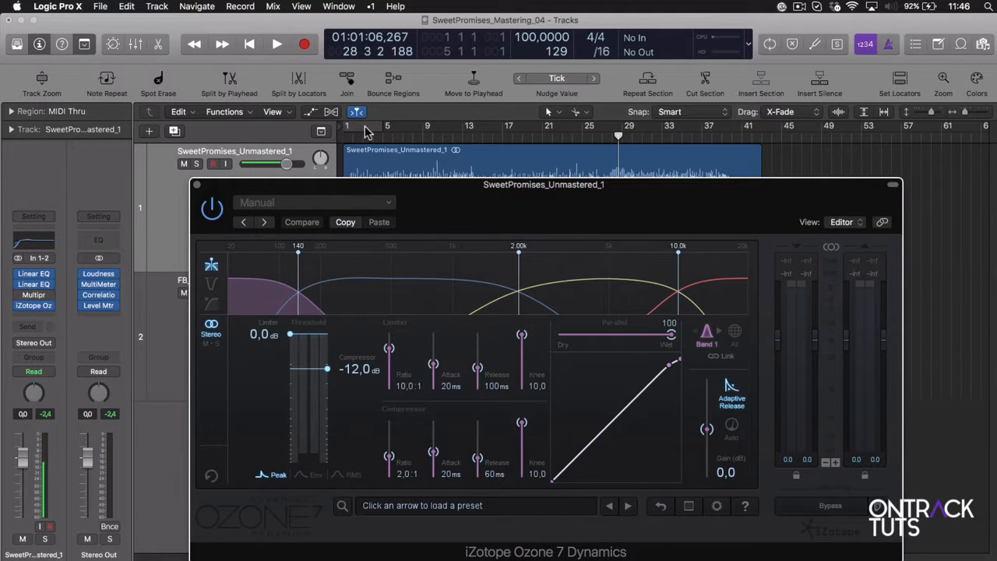
left_click_drag(618, 137, 372, 138)
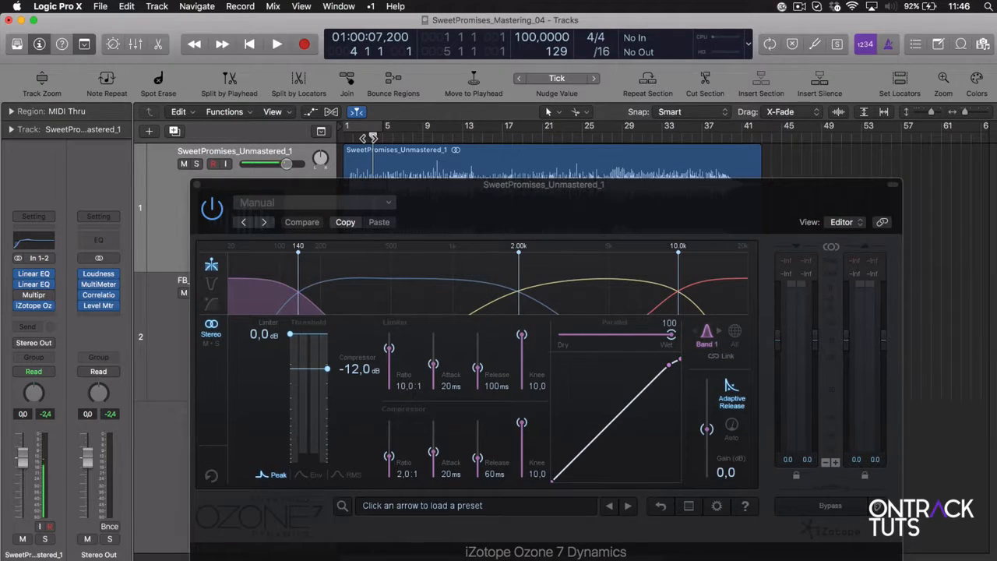
key("space")
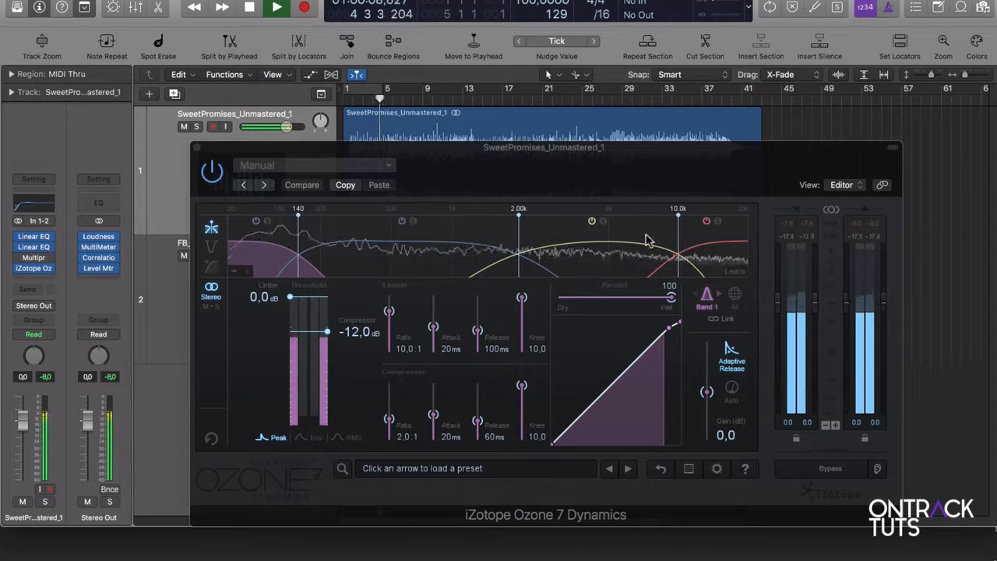
left_click(734, 272)
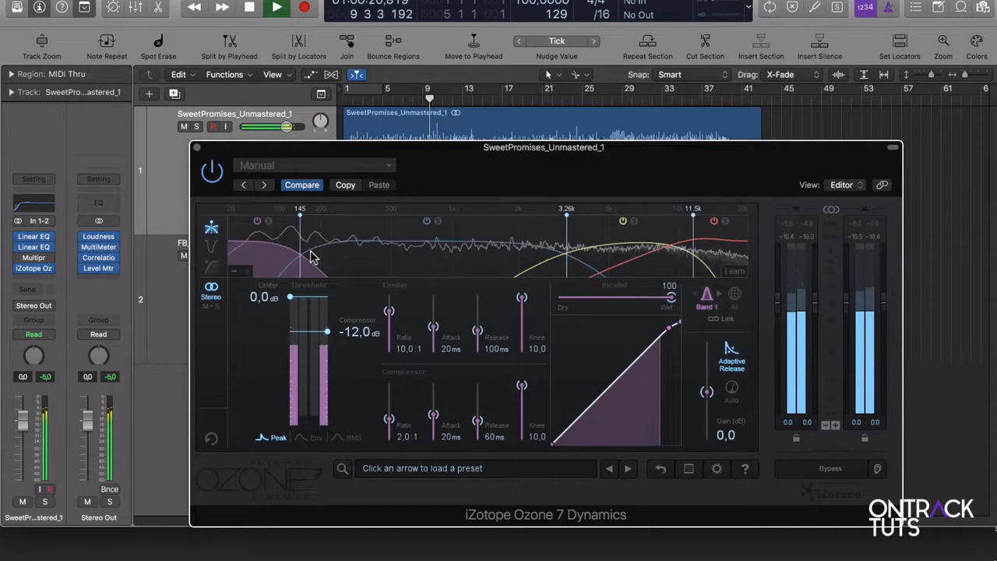
- Stop playback and move the lowest crossover to 159 Hz
key("space")
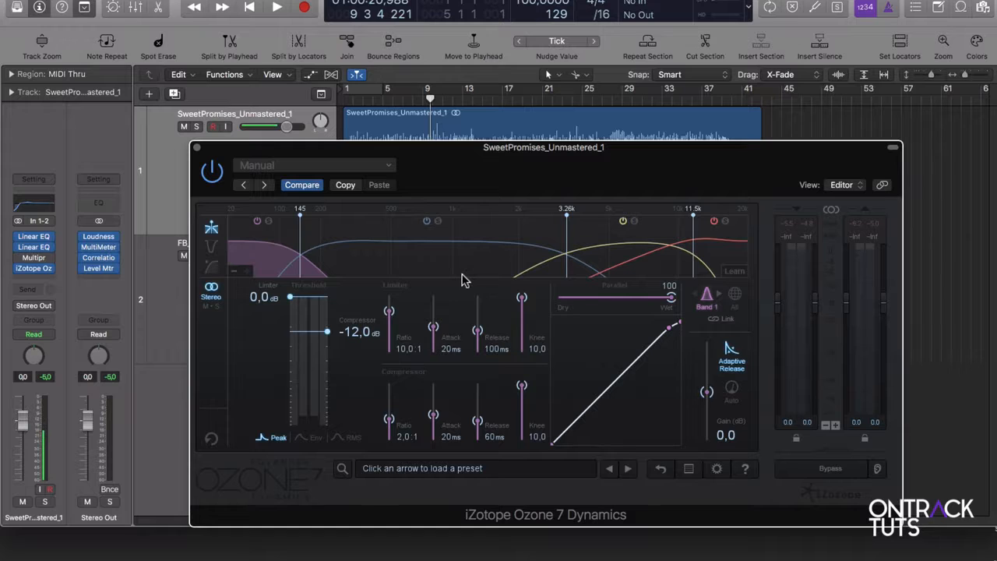
left_click_drag(299, 236, 306, 239)
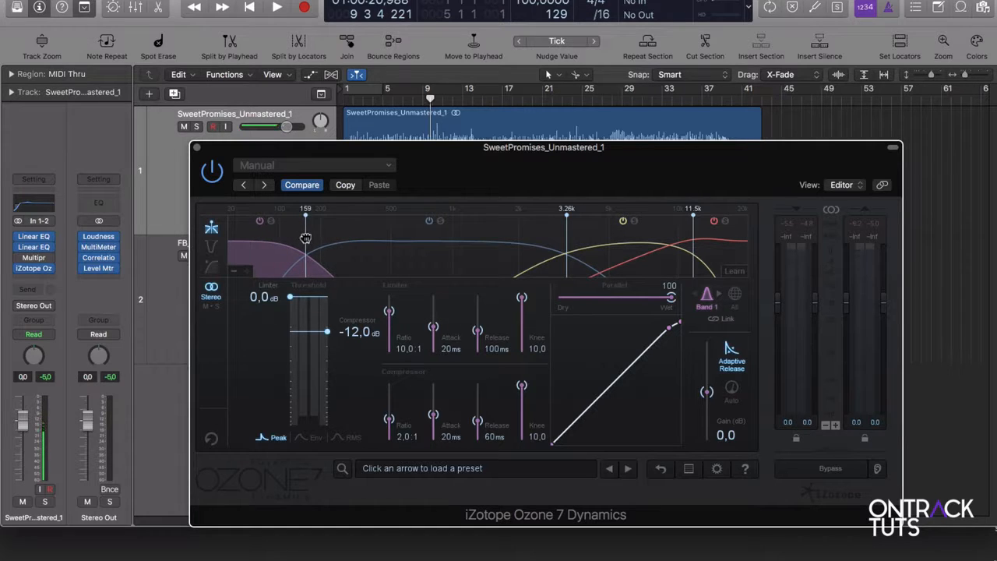